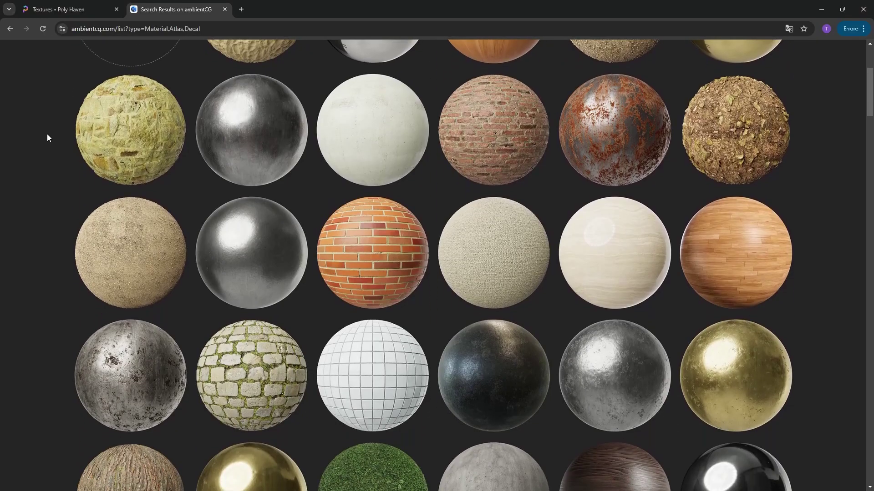
{"action": "scroll", "coordinate": [48, 135], "scroll_direction": "down", "scroll_amount": 3}
{"action": "scroll", "coordinate": [47, 135], "scroll_direction": "up", "scroll_amount": 3}
{"action": "scroll", "coordinate": [48, 135], "scroll_direction": "up", "scroll_amount": 6}
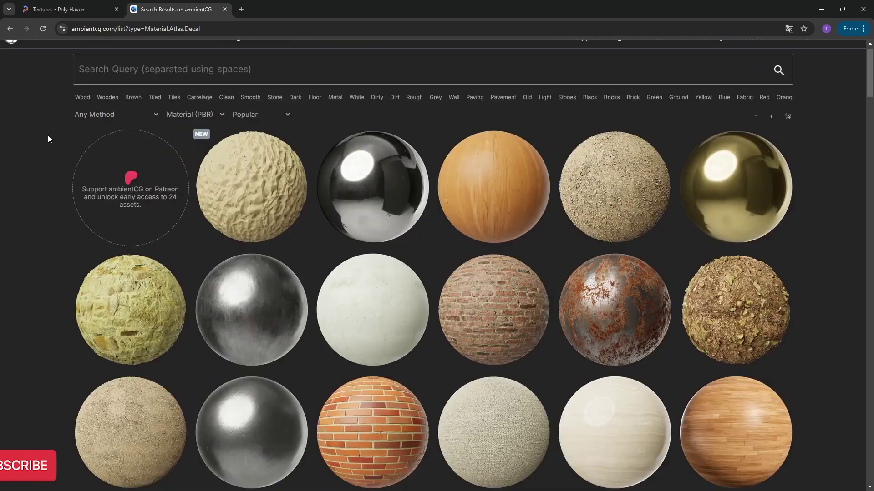
{"action": "type", "text": "gravel"}
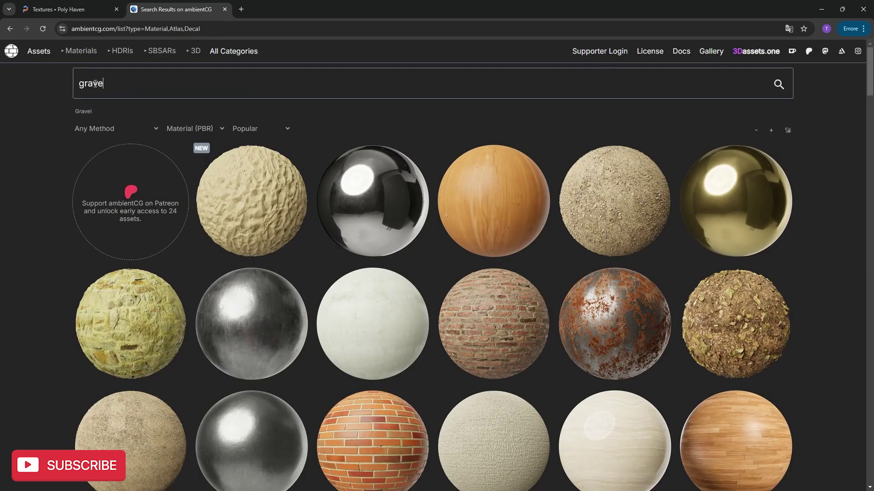
{"action": "scroll", "coordinate": [59, 165], "scroll_direction": "down", "scroll_amount": 2}
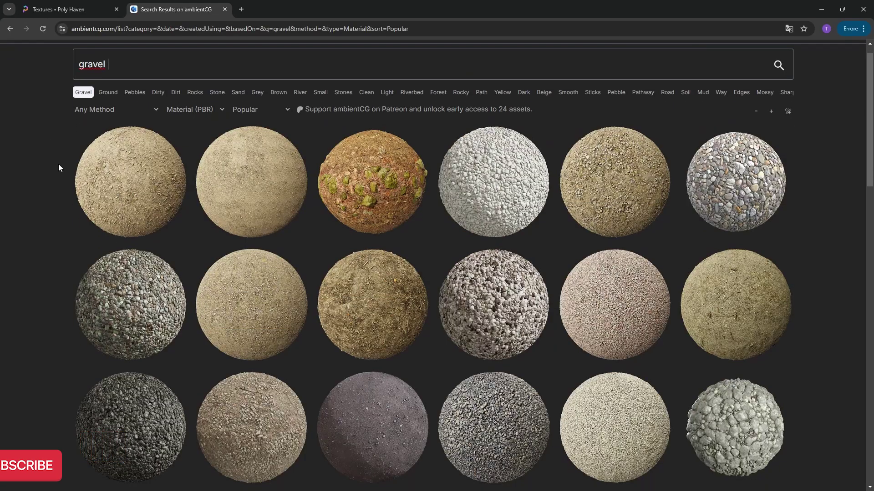
{"action": "scroll", "coordinate": [69, 184], "scroll_direction": "down", "scroll_amount": 1}
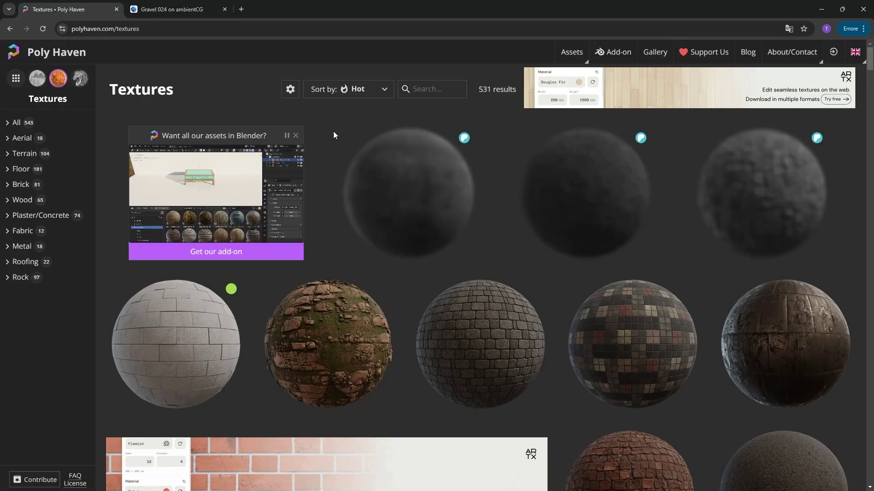
{"action": "scroll", "coordinate": [334, 134], "scroll_direction": "down", "scroll_amount": 3}
{"action": "scroll", "coordinate": [334, 135], "scroll_direction": "down", "scroll_amount": 3}
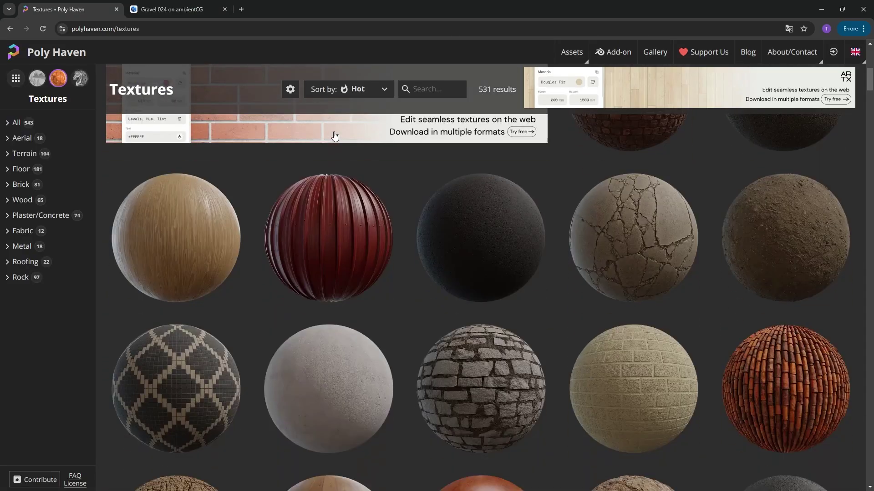
{"action": "scroll", "coordinate": [337, 138], "scroll_direction": "down", "scroll_amount": 2}
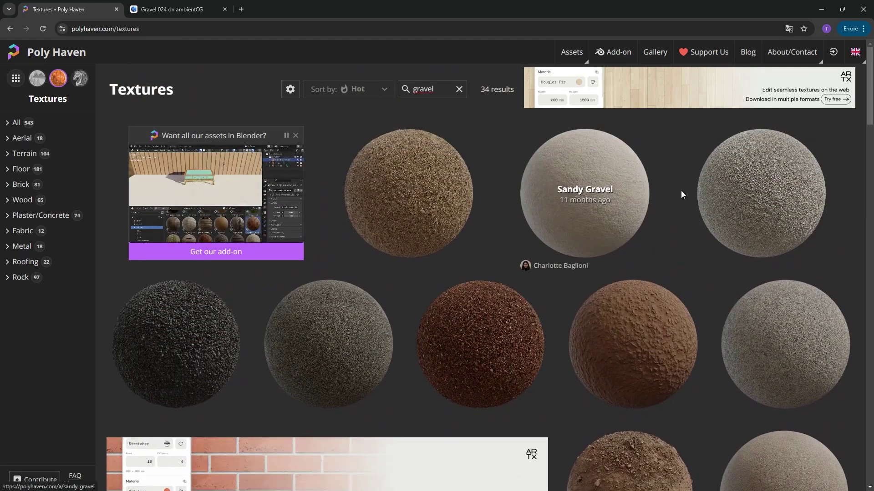
Step: Open the Gravel Floor 02 page and show its individual map downloads and resolutions
{"action": "left_click", "coordinate": [731, 246]}
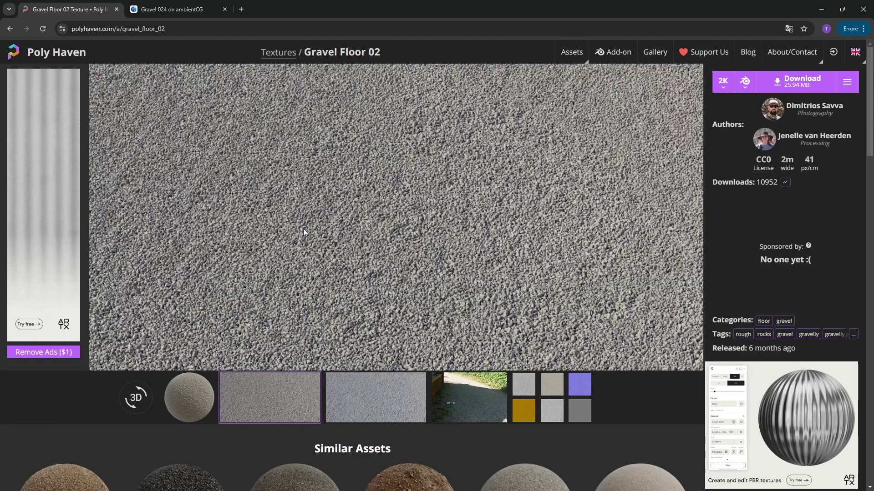
{"action": "left_click", "coordinate": [846, 82]}
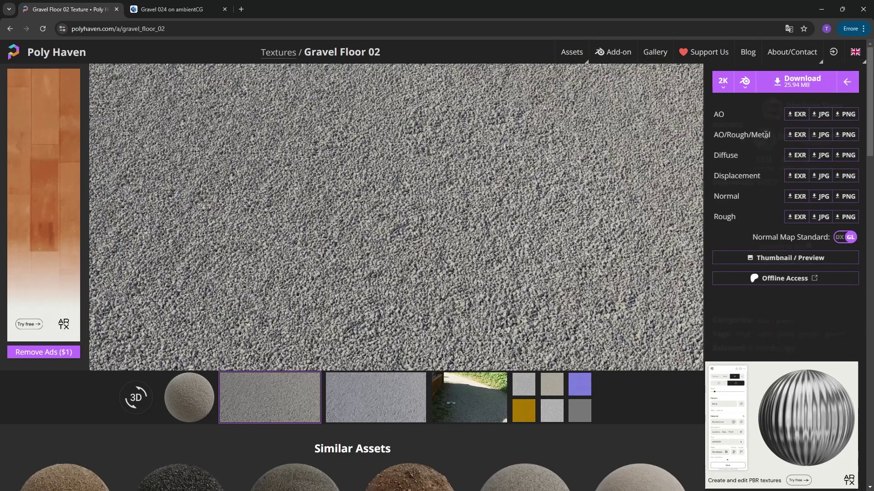
{"action": "left_click", "coordinate": [724, 89]}
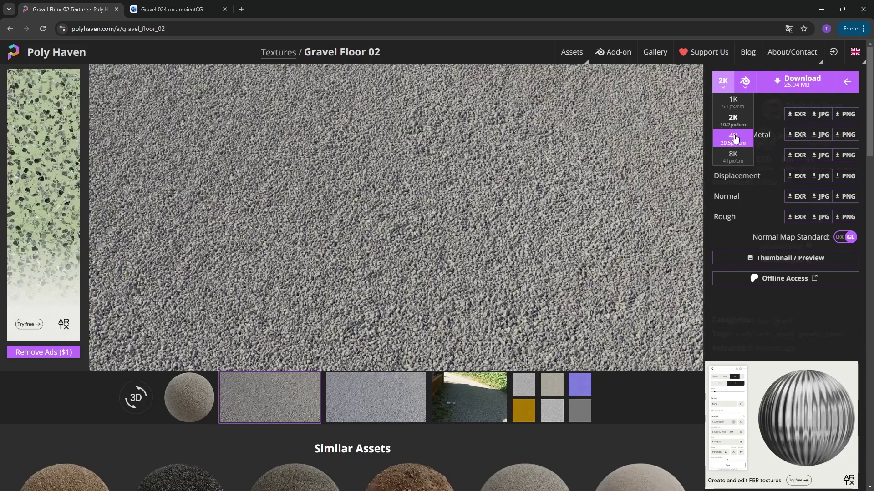
Step: Open the AO, diffuse, displacement, normal and roughness 2K JPG maps in separate tabs
{"action": "left_click", "coordinate": [819, 114]}
{"action": "left_click", "coordinate": [819, 134]}
{"action": "left_click", "coordinate": [819, 155]}
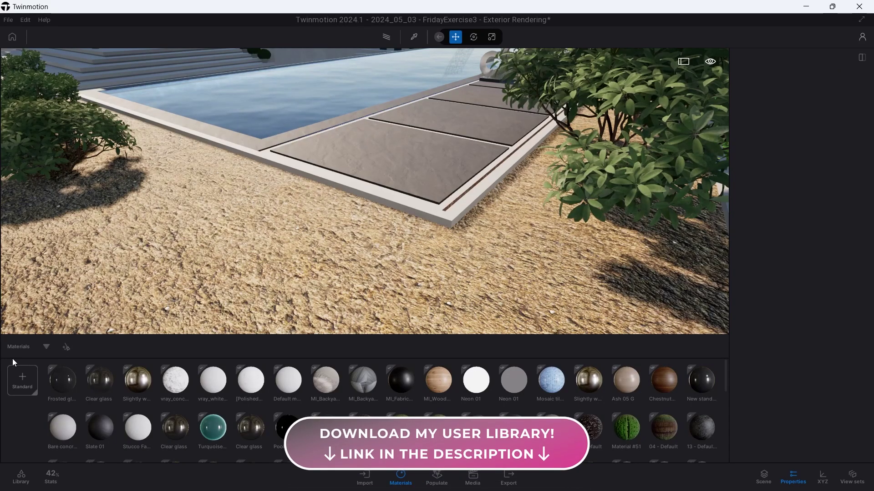
Step: Drag a new Standard material onto the pool-side ground and close the Materials panel
{"action": "left_click", "coordinate": [22, 382]}
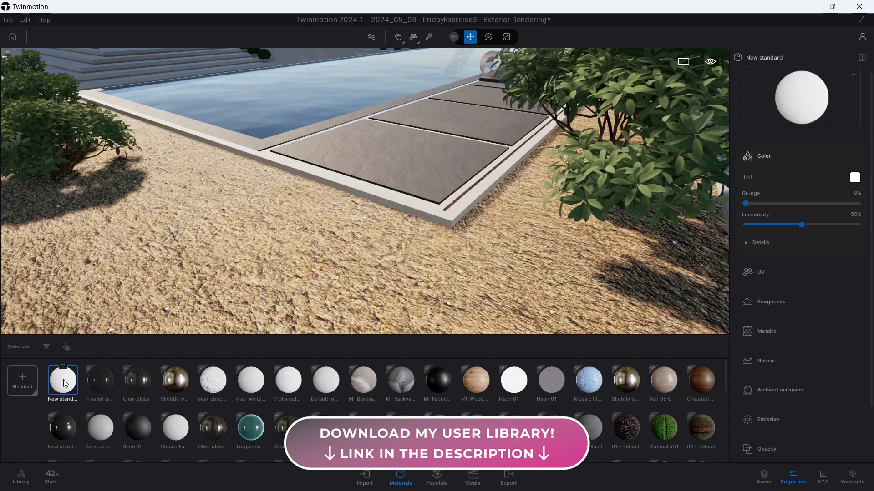
{"action": "left_click_drag", "start_coordinate": [64, 379], "coordinate": [298, 285]}
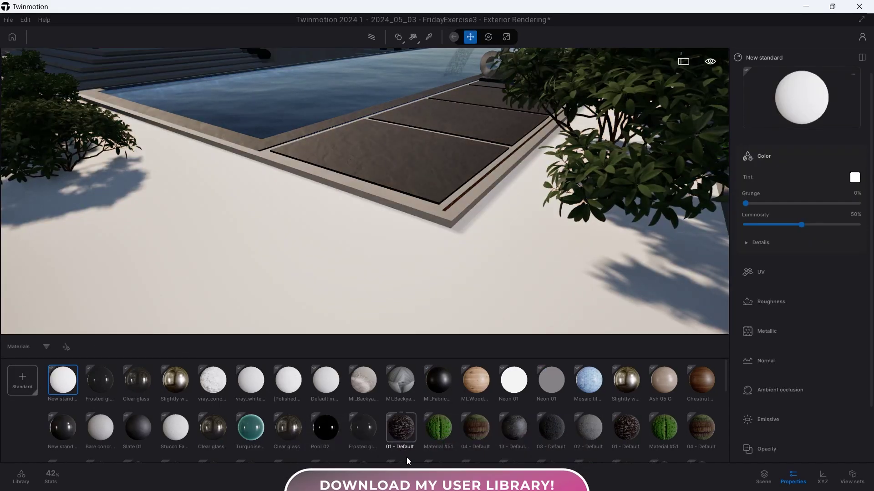
{"action": "left_click", "coordinate": [402, 476]}
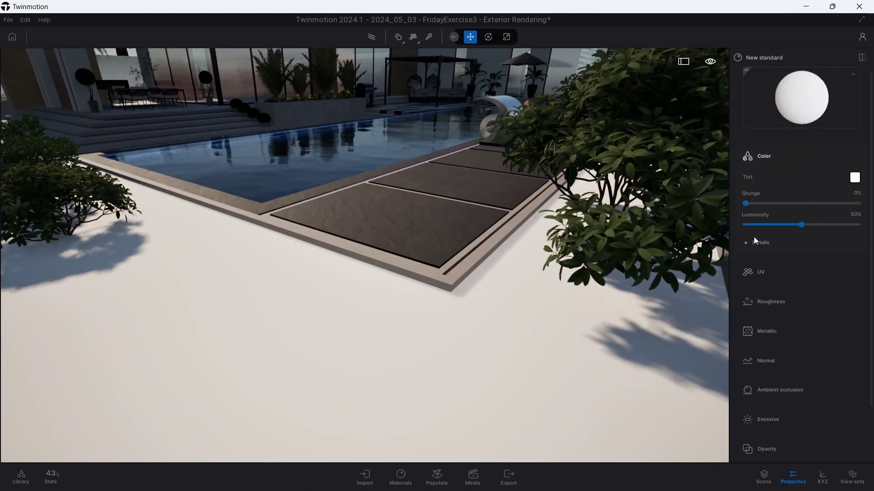
Step: Load clean_pebbles_diff_4k.jpg as the ground's colour texture and lower luminosity to 32%
{"action": "left_click", "coordinate": [774, 242]}
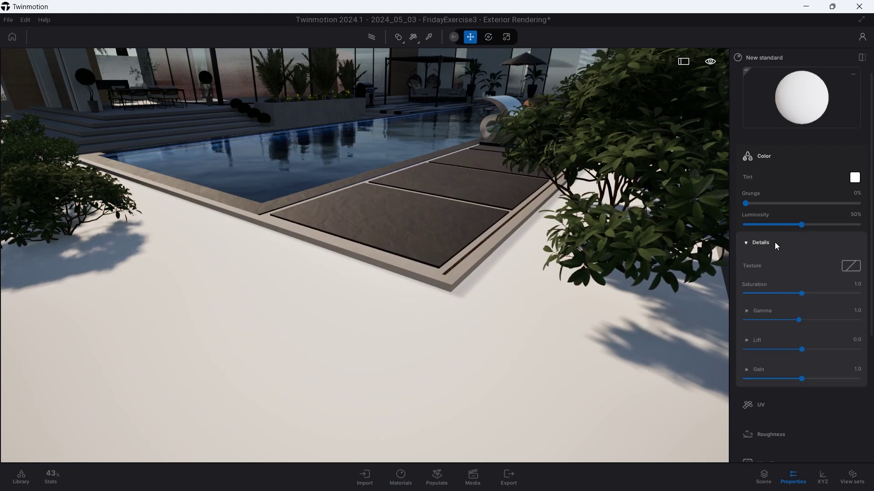
{"action": "left_click", "coordinate": [847, 265]}
{"action": "left_click", "coordinate": [836, 232]}
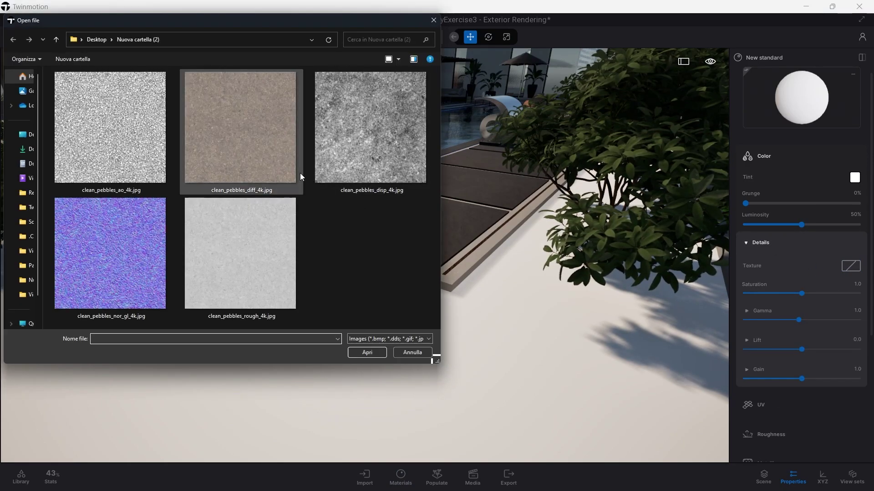
{"action": "left_click", "coordinate": [213, 144]}
{"action": "left_click", "coordinate": [368, 352]}
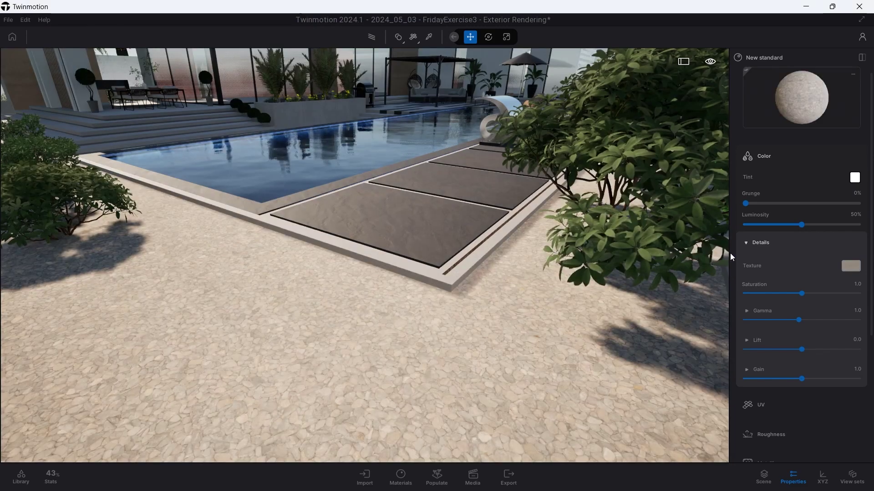
{"action": "left_click_drag", "start_coordinate": [802, 224], "coordinate": [781, 224]}
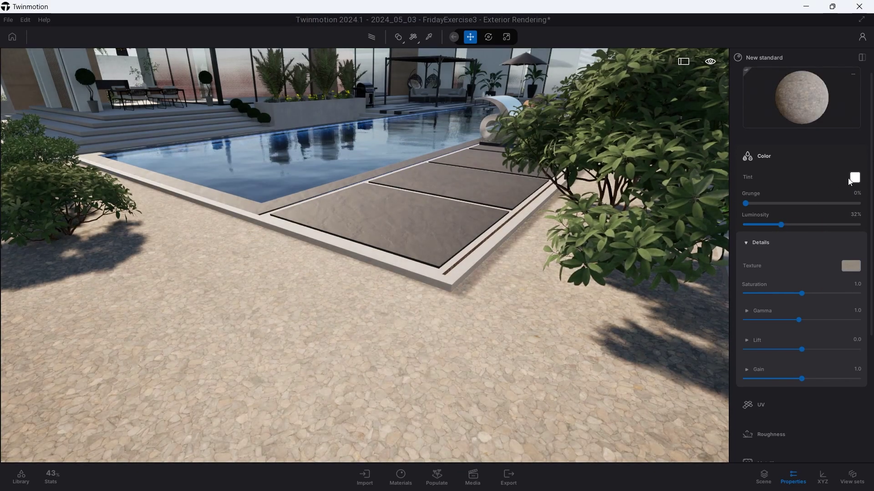
Step: Set the ground material's tint to a grey shade
{"action": "left_click", "coordinate": [855, 178]}
{"action": "left_click_drag", "start_coordinate": [423, 204], "coordinate": [425, 278]}
{"action": "left_click", "coordinate": [770, 434]}
Step: Add clean_pebbles_rough_4k.jpg as the roughness texture with 90% intensity
{"action": "left_click", "coordinate": [751, 315]}
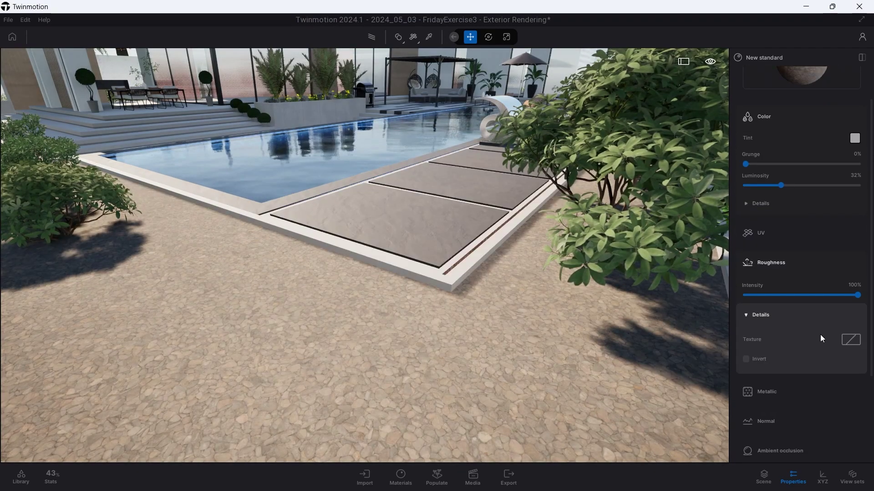
{"action": "left_click", "coordinate": [850, 339]}
{"action": "left_click", "coordinate": [834, 314]}
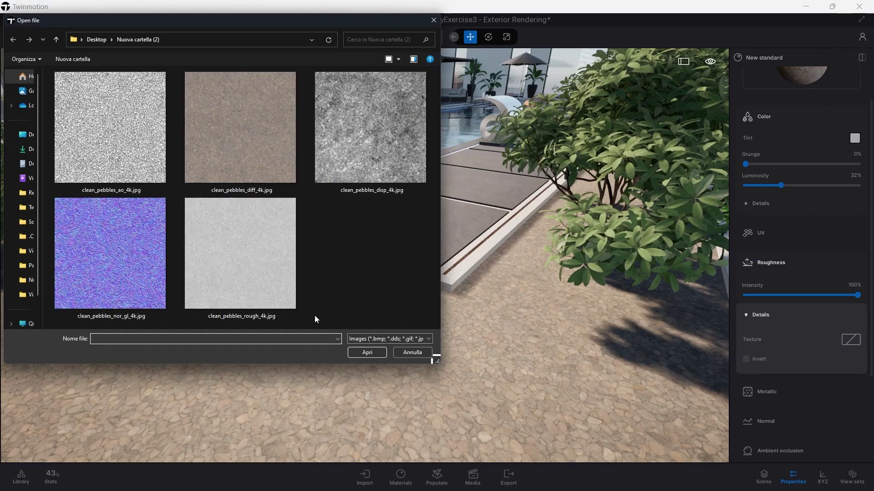
{"action": "left_click", "coordinate": [250, 313]}
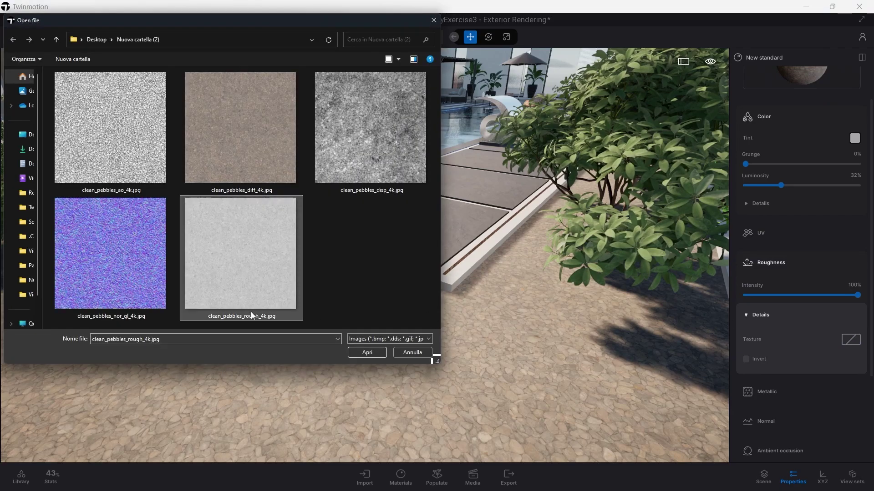
{"action": "left_click", "coordinate": [366, 352]}
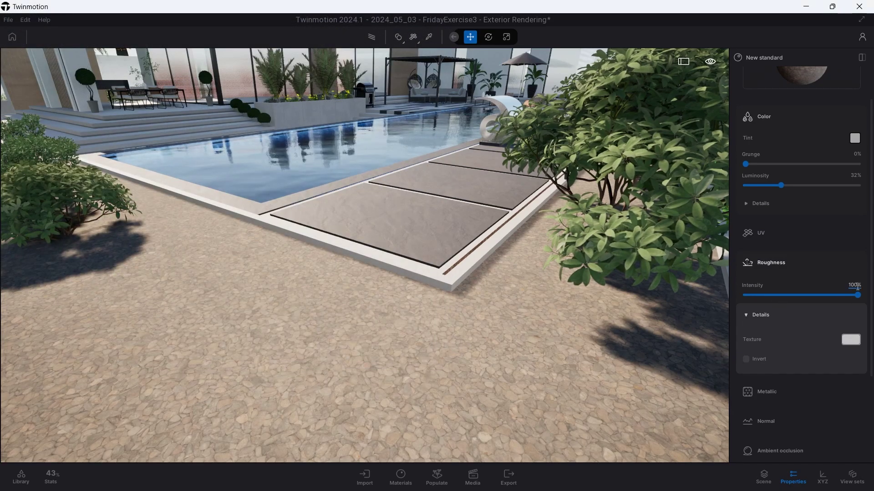
{"action": "type", "text": "90"}
{"action": "key", "text": "Return"}
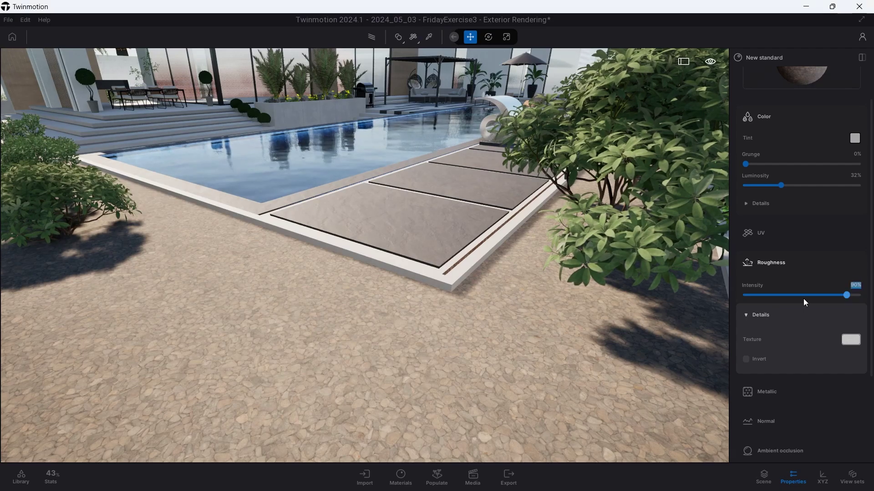
{"action": "scroll", "coordinate": [786, 292], "scroll_direction": "down", "scroll_amount": 2}
Step: Load clean_pebbles_nor_gl_4k.jpg into the ground material's Normal map slot
{"action": "left_click", "coordinate": [799, 315]}
{"action": "left_click", "coordinate": [830, 363]}
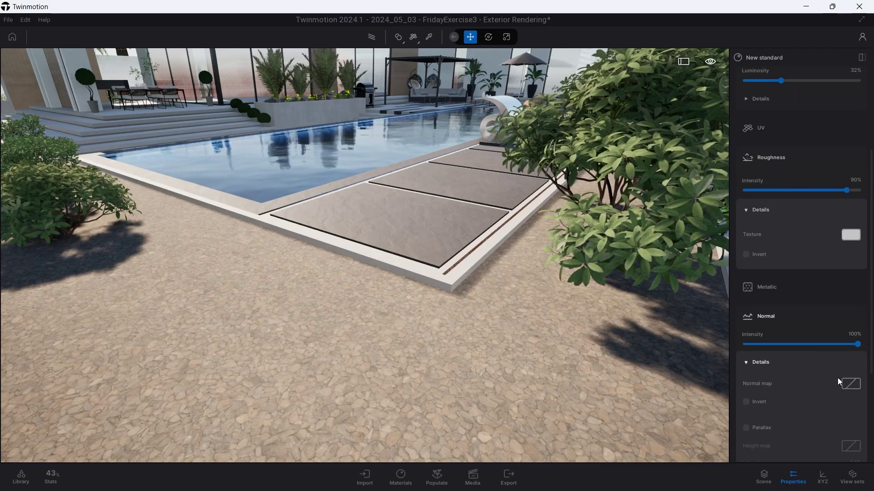
{"action": "left_click", "coordinate": [851, 386]}
{"action": "left_click", "coordinate": [835, 351]}
{"action": "left_click", "coordinate": [119, 259]}
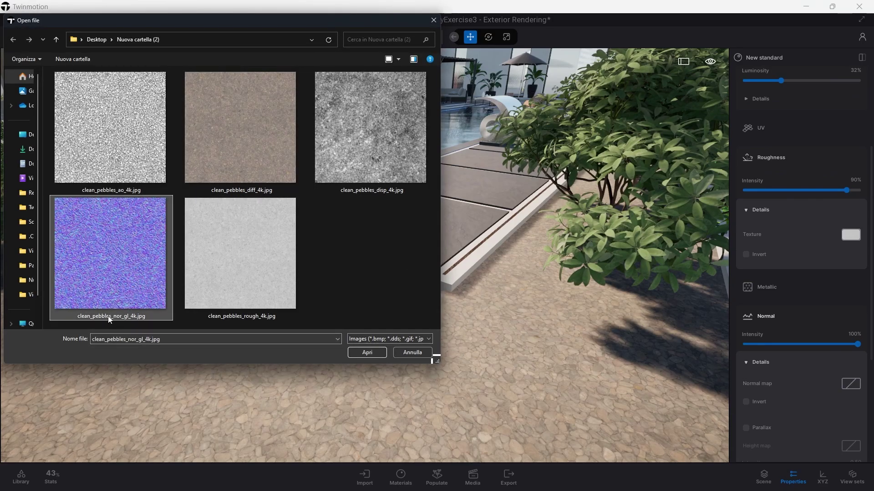
{"action": "left_click", "coordinate": [366, 352]}
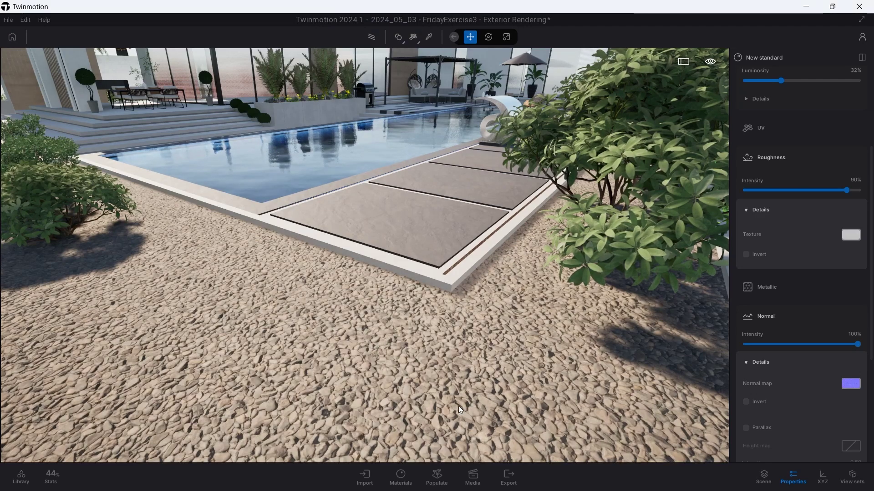
{"action": "scroll", "coordinate": [784, 346], "scroll_direction": "down", "scroll_amount": 1}
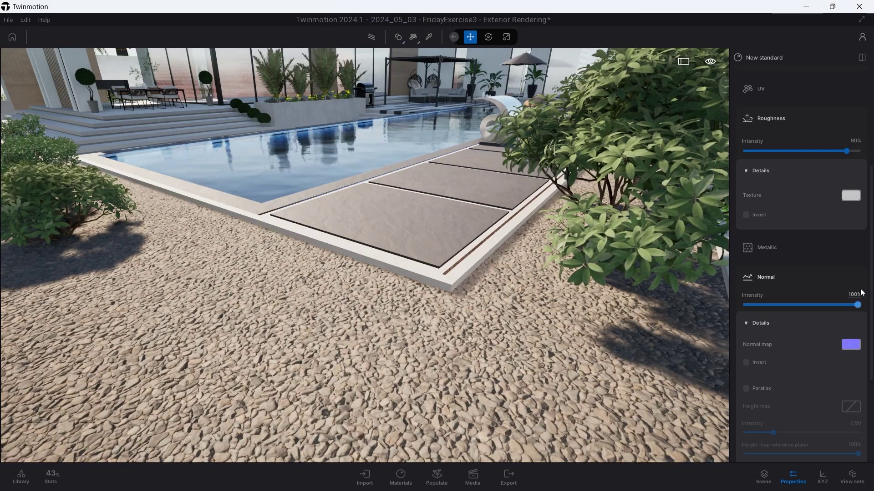
{"action": "scroll", "coordinate": [859, 291], "scroll_direction": "down", "scroll_amount": 1}
Step: Enable parallax and load clean_pebbles_disp_4k.jpg as the height map
{"action": "left_click", "coordinate": [746, 348]}
{"action": "right_click", "coordinate": [841, 364]}
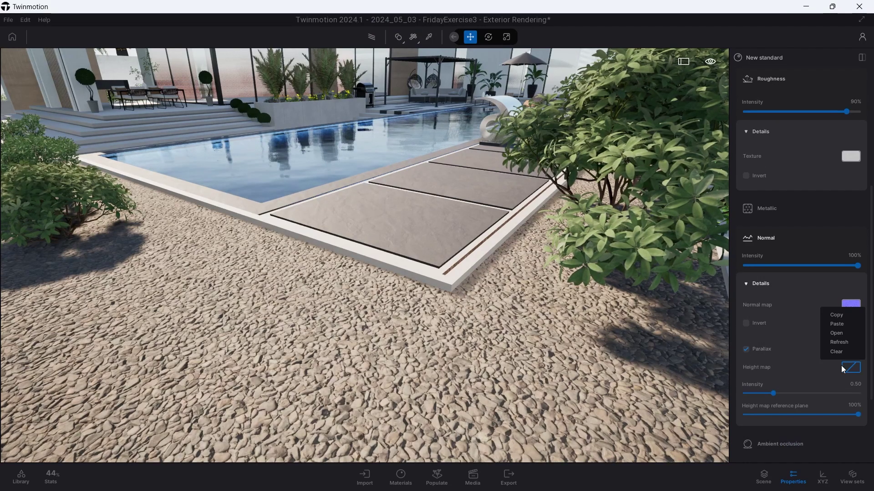
{"action": "left_click", "coordinate": [839, 334]}
{"action": "left_click", "coordinate": [376, 173]}
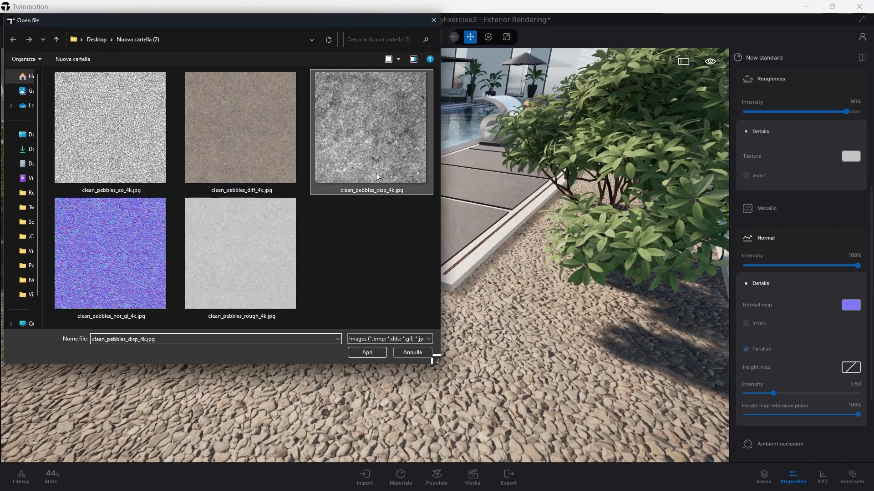
{"action": "left_click", "coordinate": [373, 353]}
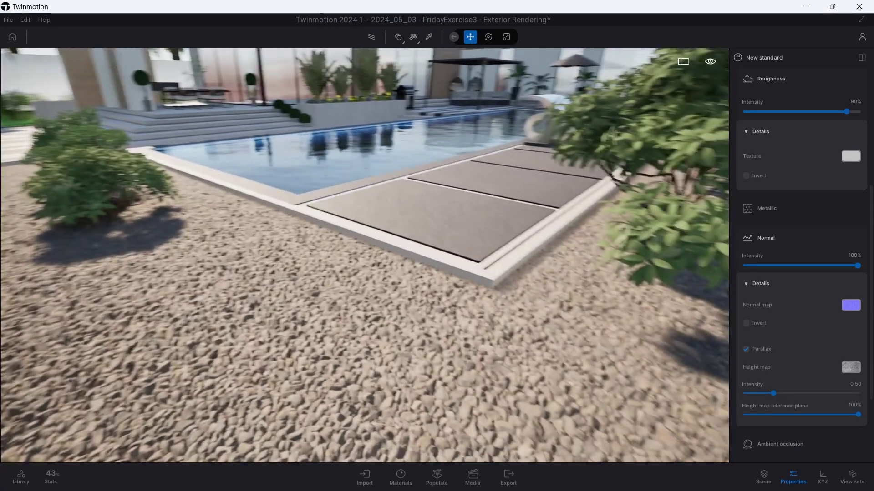
Step: Set the height map intensity to 0.25 while viewing the gravel up close
{"action": "left_click_drag", "start_coordinate": [373, 353], "coordinate": [366, 332]}
{"action": "left_click", "coordinate": [855, 385]}
{"action": "type", "text": ".10"}
{"action": "key", "text": "Return"}
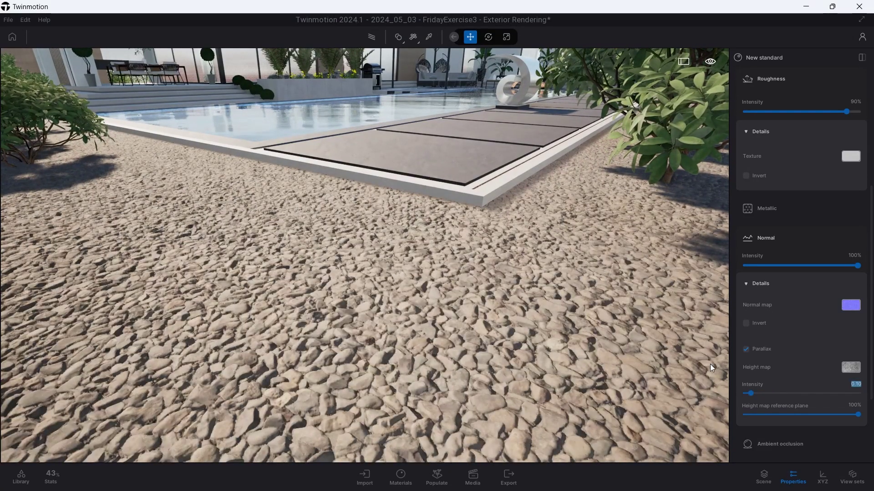
{"action": "type", "text": ".25"}
{"action": "key", "text": "Return"}
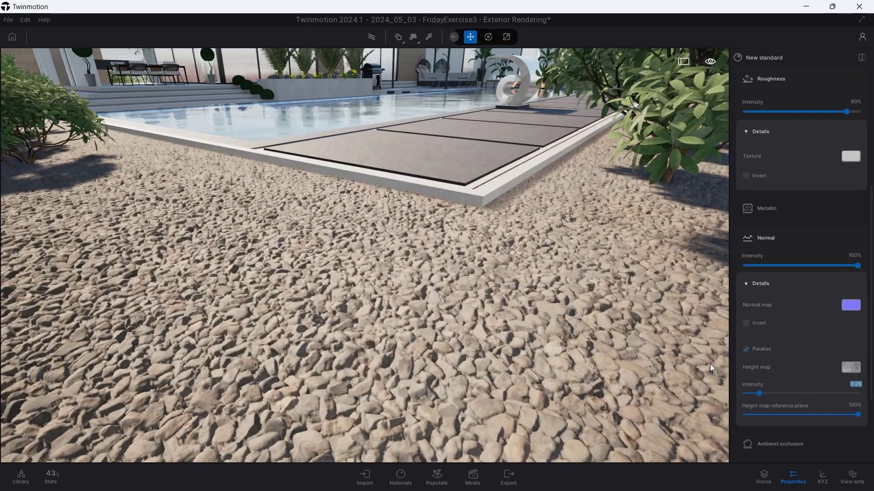
{"action": "scroll", "coordinate": [789, 326], "scroll_direction": "down", "scroll_amount": 3}
Step: Load clean_pebbles_ao_4k.jpg as the ambient occlusion texture at intensity 2.0
{"action": "left_click", "coordinate": [789, 326]}
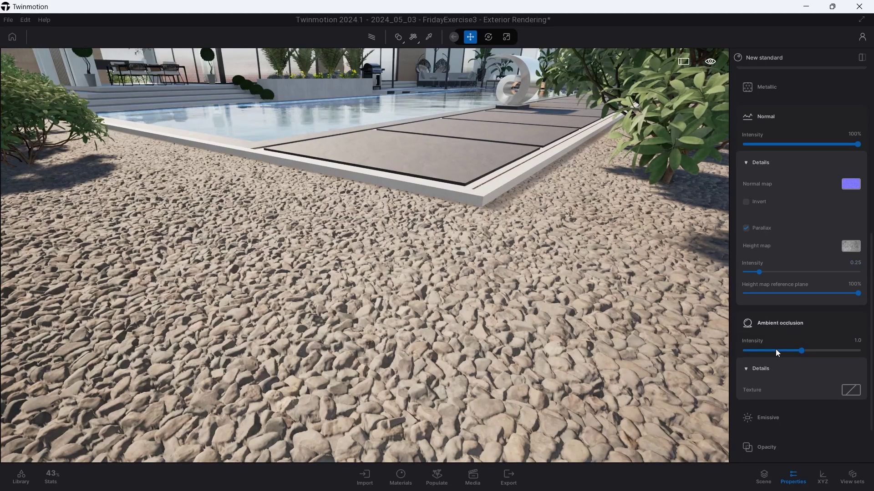
{"action": "right_click", "coordinate": [838, 389]}
{"action": "left_click", "coordinate": [836, 357]}
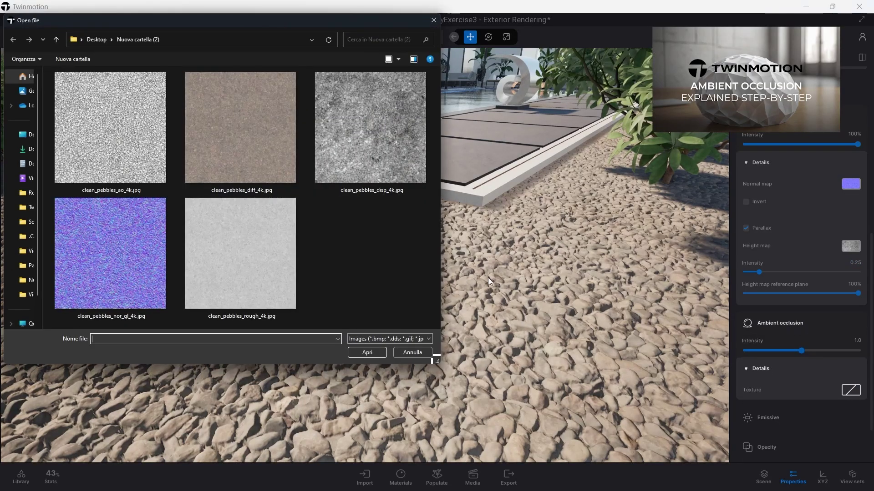
{"action": "left_click", "coordinate": [102, 142]}
{"action": "left_click", "coordinate": [368, 352]}
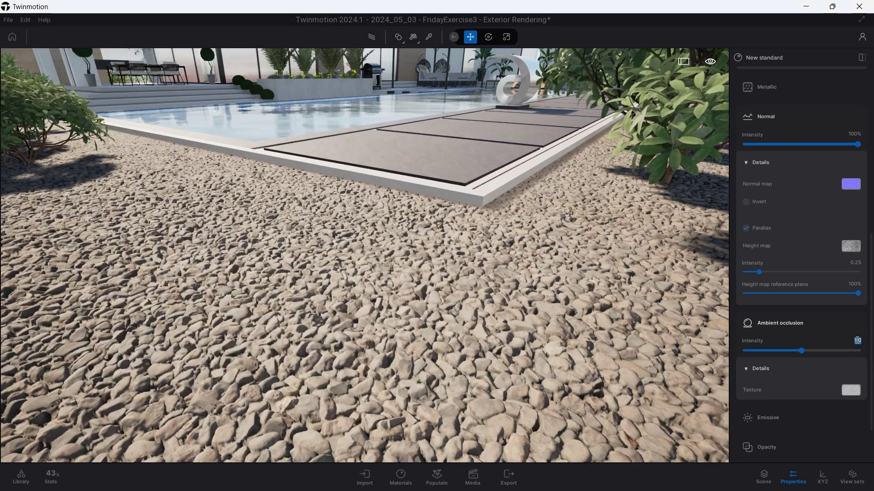
{"action": "type", "text": "5"}
{"action": "key", "text": "Return"}
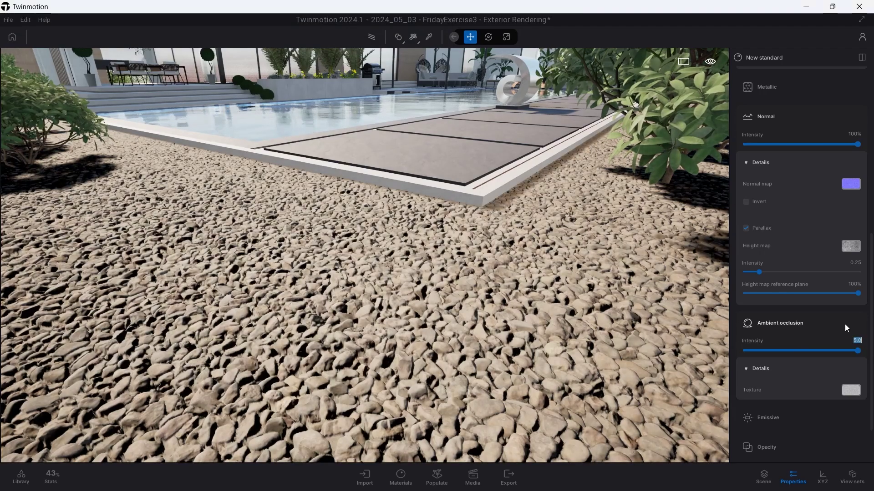
{"action": "type", "text": "2"}
{"action": "key", "text": "Return"}
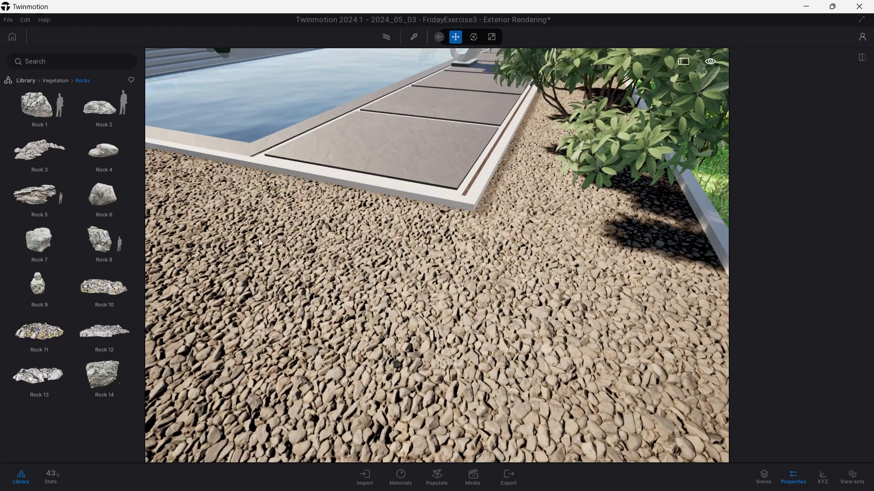
Step: Place Rock 9 and two large rocks on the gravel near the pool
{"action": "left_click_drag", "start_coordinate": [259, 238], "coordinate": [275, 233]}
{"action": "left_click_drag", "start_coordinate": [33, 302], "coordinate": [408, 246]}
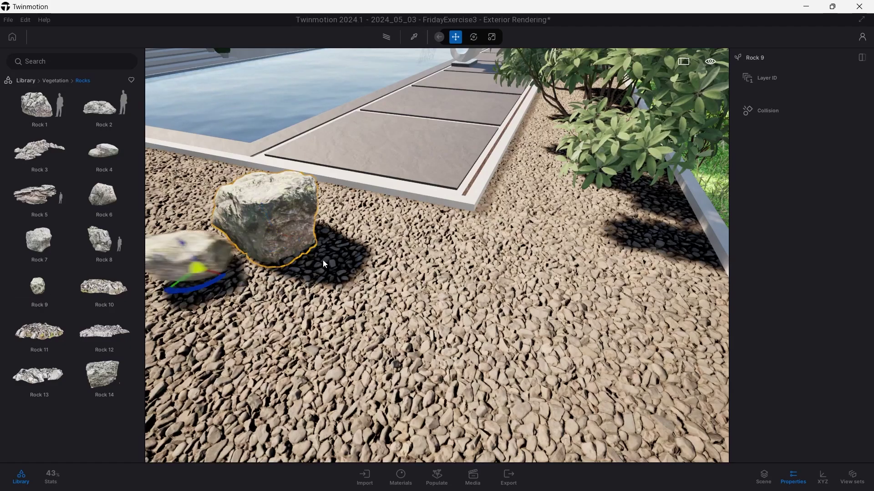
{"action": "left_click_drag", "start_coordinate": [103, 287], "coordinate": [504, 245]}
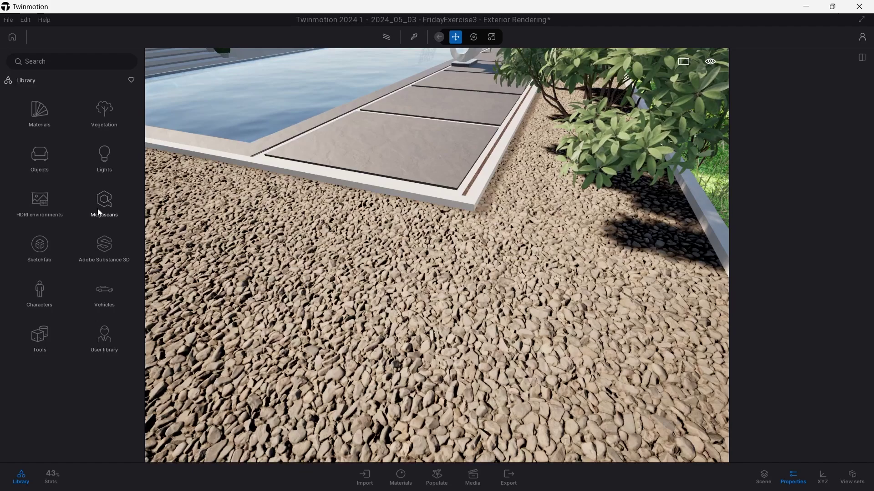
Step: Browse Megascans 3D assets > Nature > Rock > Scatter and filter by 'Pack'
{"action": "left_click", "coordinate": [98, 213]}
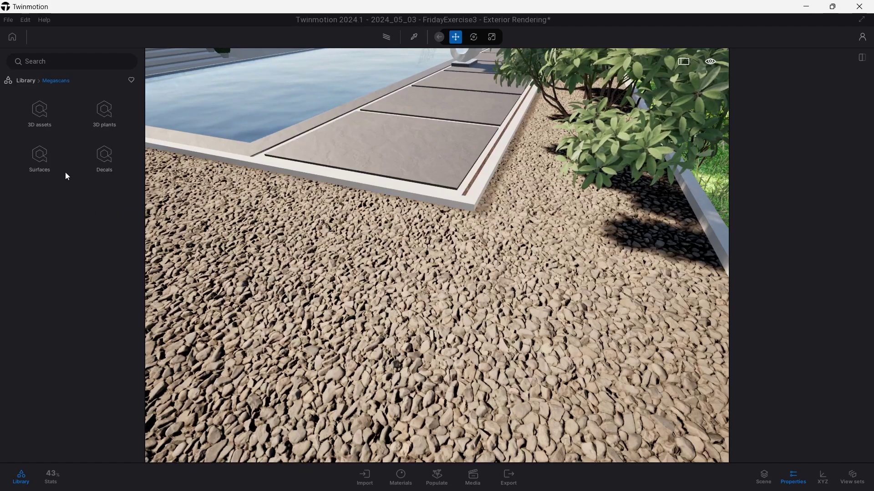
{"action": "left_click", "coordinate": [44, 114]}
{"action": "left_click", "coordinate": [116, 199]}
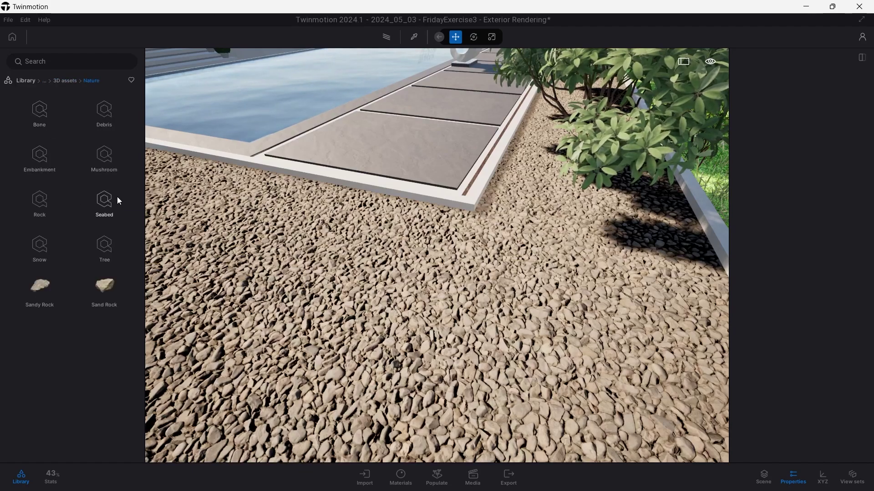
{"action": "left_click", "coordinate": [39, 210]}
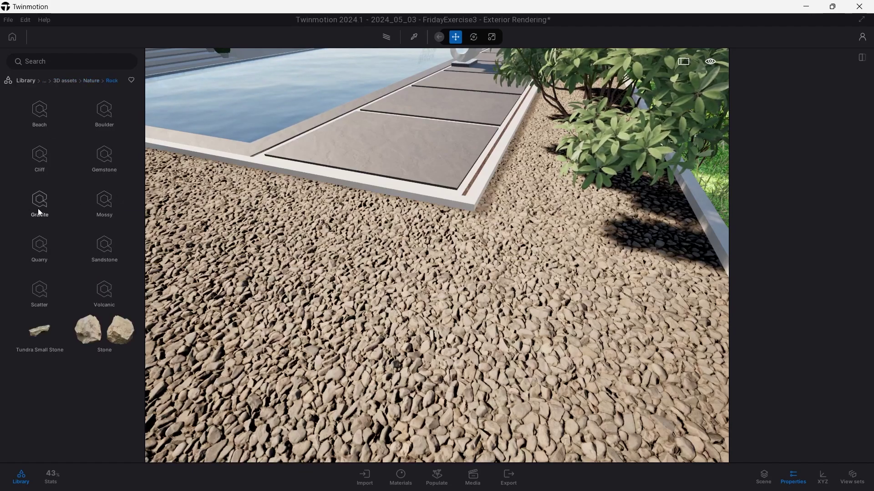
{"action": "left_click", "coordinate": [42, 291]}
{"action": "left_click", "coordinate": [68, 61]}
{"action": "type", "text": "Pack"}
{"action": "key", "text": "Return"}
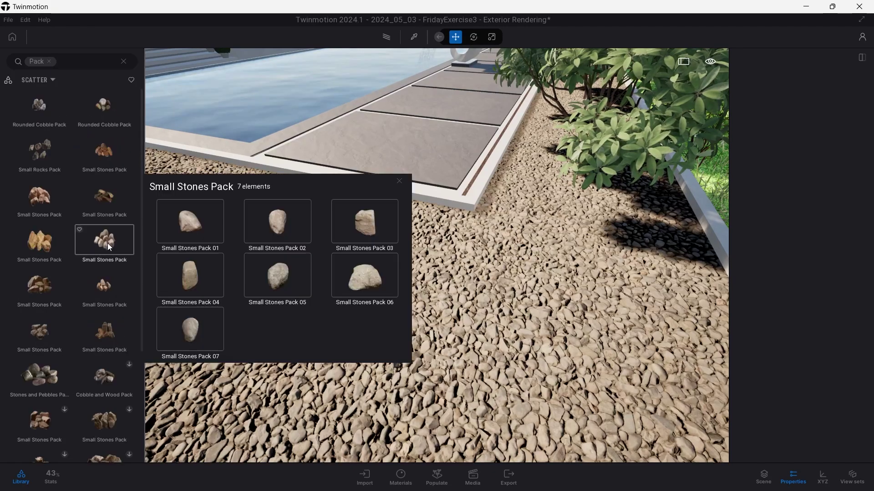
Step: Place the Small Stones Pack on a pool tile and scale it to pull the stones together
{"action": "left_click_drag", "start_coordinate": [350, 161], "coordinate": [423, 166]}
{"action": "scroll", "coordinate": [406, 149], "scroll_direction": "up", "scroll_amount": 3}
{"action": "key", "text": "s"}
{"action": "left_click_drag", "start_coordinate": [418, 175], "coordinate": [425, 198]}
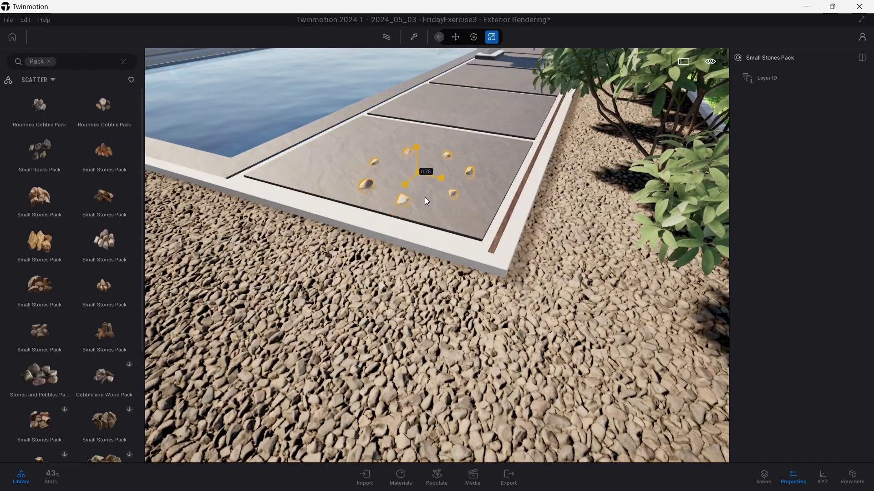
{"action": "left_click", "coordinate": [763, 478]}
{"action": "right_click", "coordinate": [754, 181]}
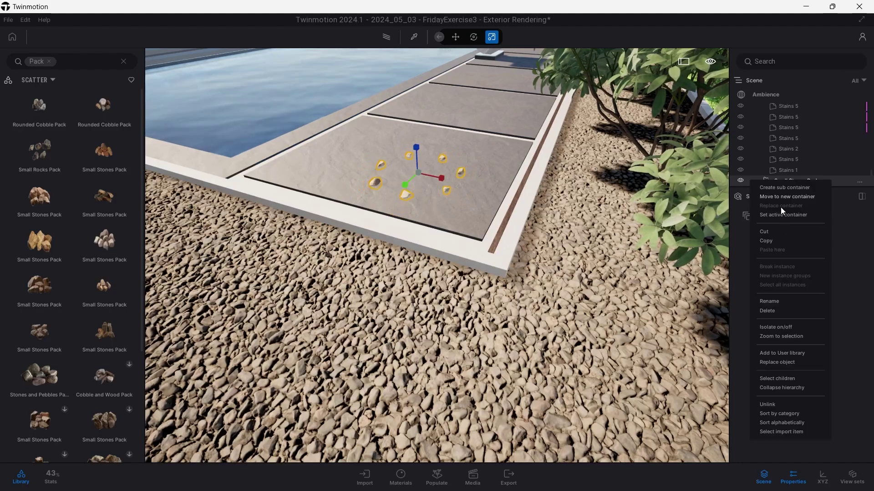
Step: Save Small Stones Pack to the User library, then scatter its seven stones across the gravel
{"action": "left_click", "coordinate": [769, 353]}
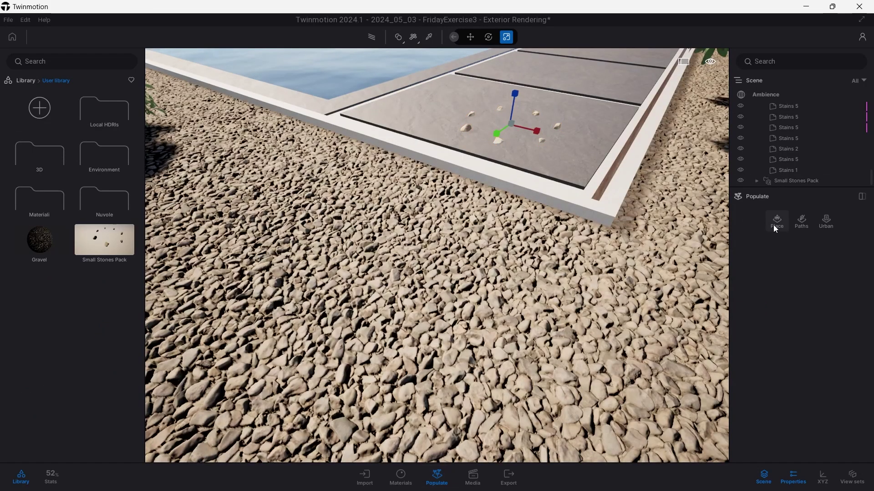
{"action": "left_click", "coordinate": [775, 223]}
{"action": "left_click", "coordinate": [790, 252]}
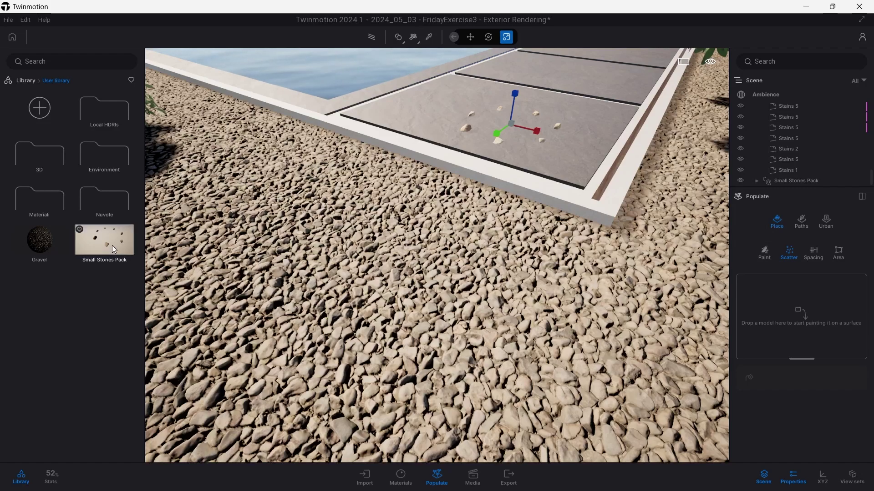
{"action": "left_click_drag", "start_coordinate": [105, 239], "coordinate": [796, 318]}
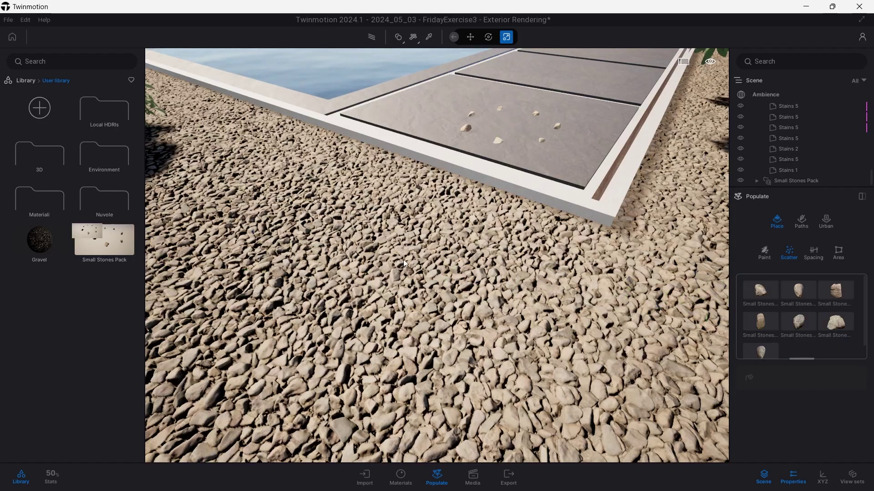
{"action": "scroll", "coordinate": [828, 334], "scroll_direction": "down", "scroll_amount": 1}
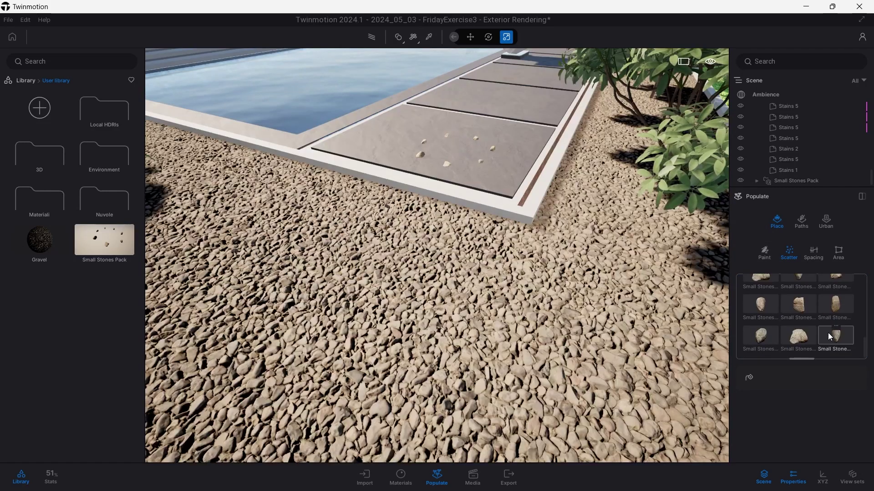
{"action": "left_click", "coordinate": [749, 377]}
{"action": "left_click", "coordinate": [402, 314]}
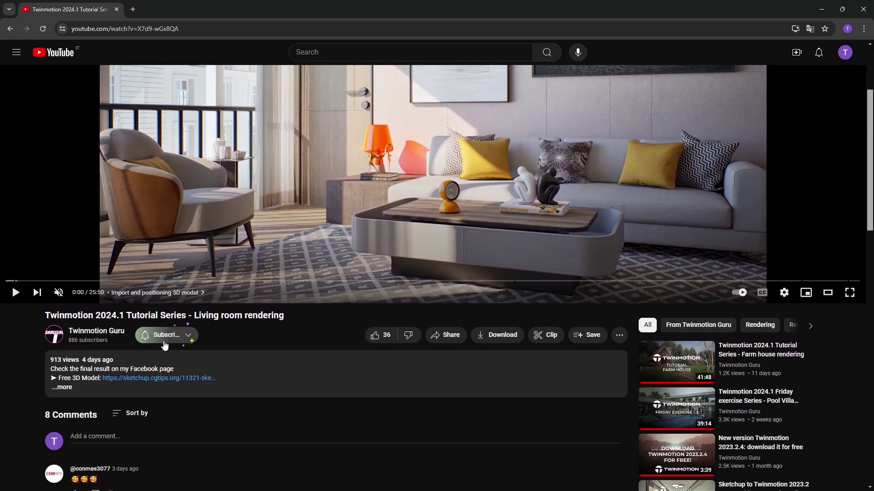
Step: Set the channel's notifications to All and start a comment asking how to add realism
{"action": "left_click", "coordinate": [188, 342]}
{"action": "left_click", "coordinate": [182, 361]}
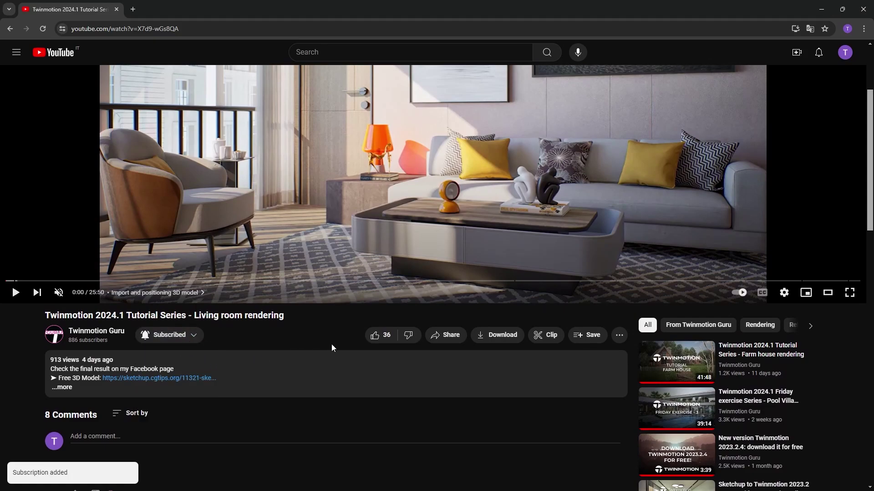
{"action": "scroll", "coordinate": [260, 341], "scroll_direction": "down", "scroll_amount": 2}
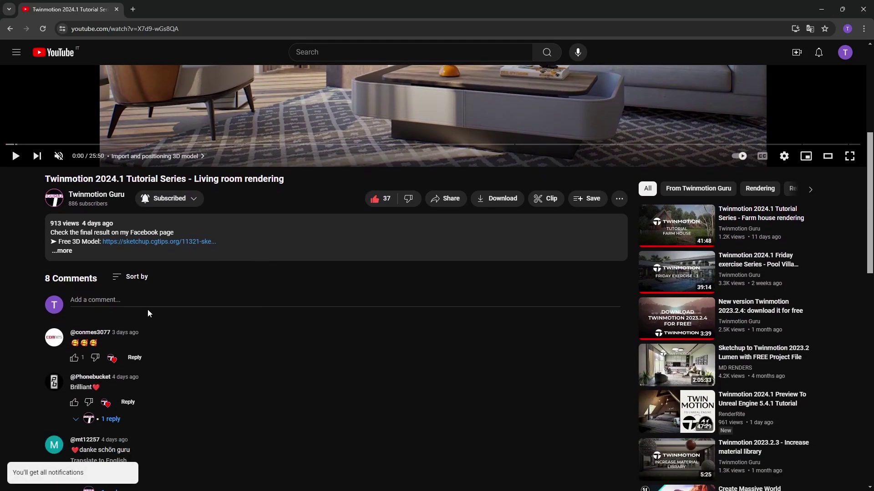
{"action": "left_click", "coordinate": [116, 302]}
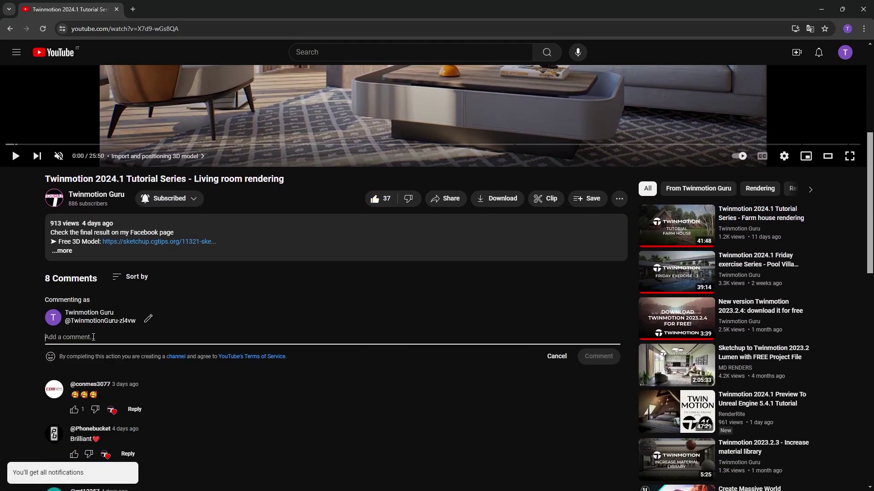
{"action": "type", "text": "How to add rea"}
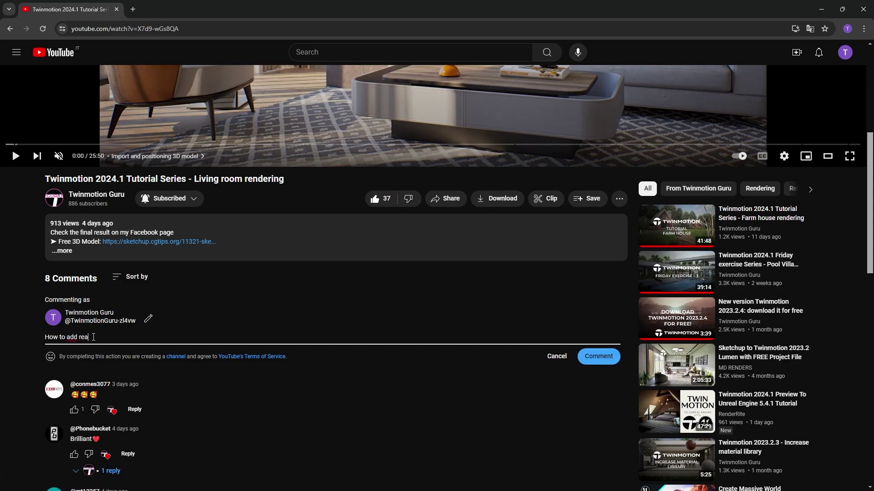